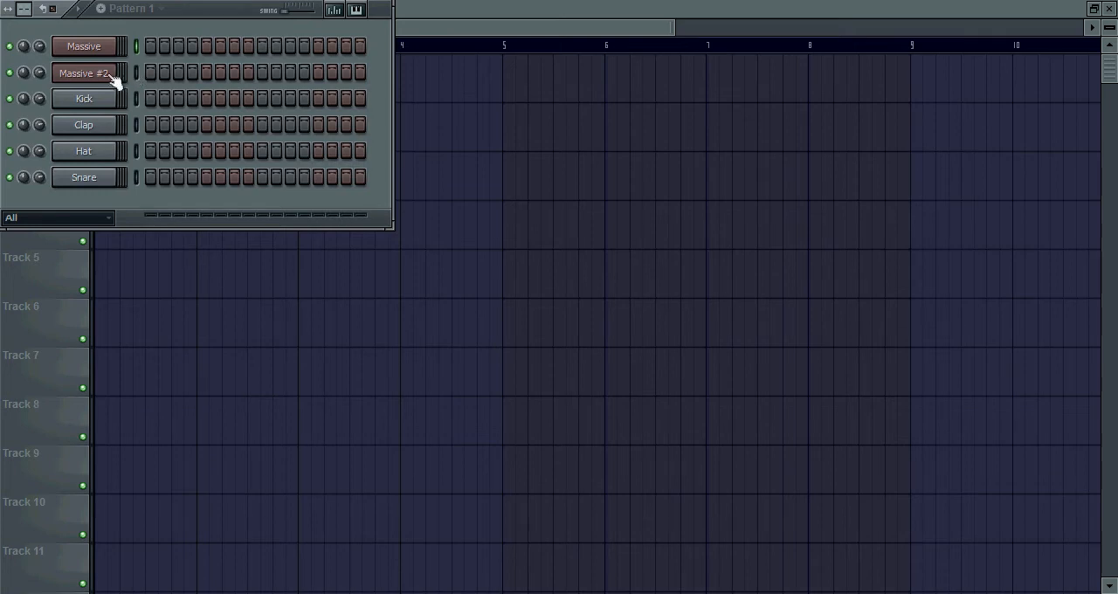
Open the Massive #2 channel's synth and start a new blank sound
left_click(135, 71)
left_click(112, 75)
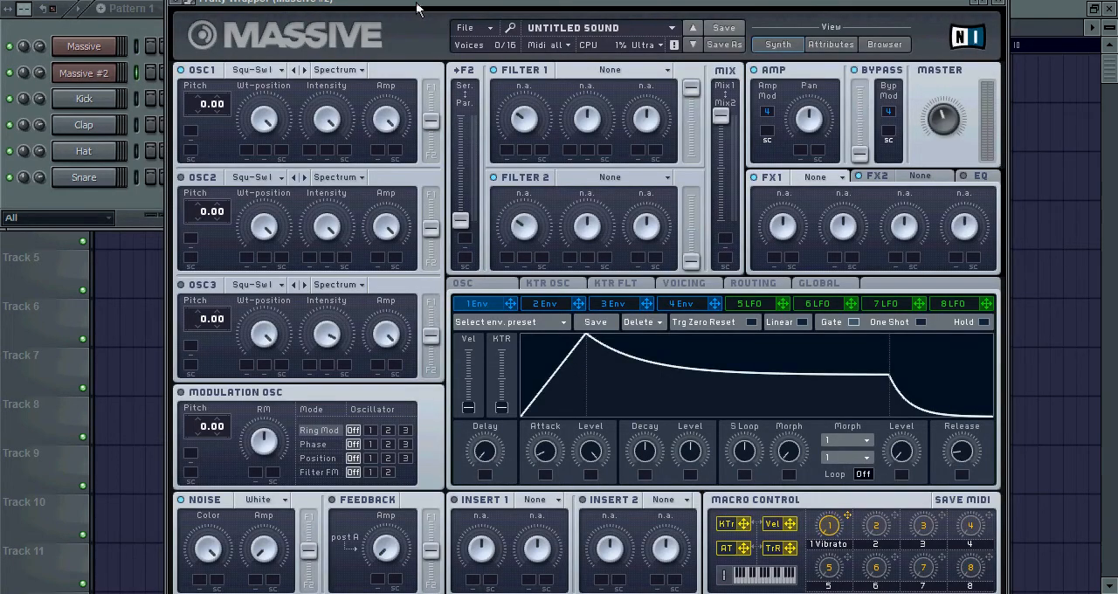
left_click_drag(418, 2, 416, 2)
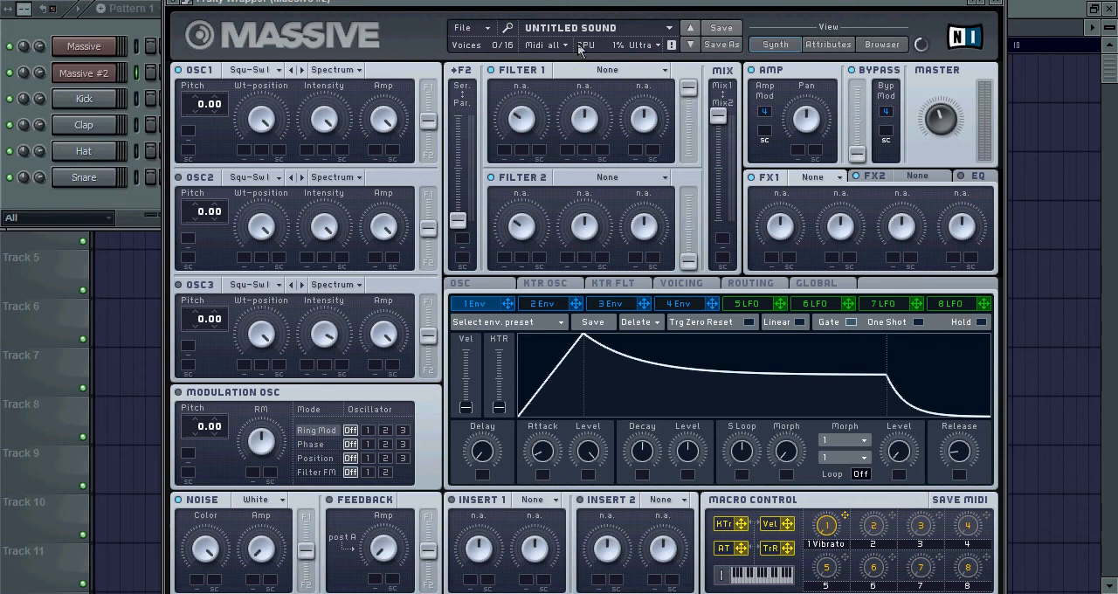
left_click(492, 33)
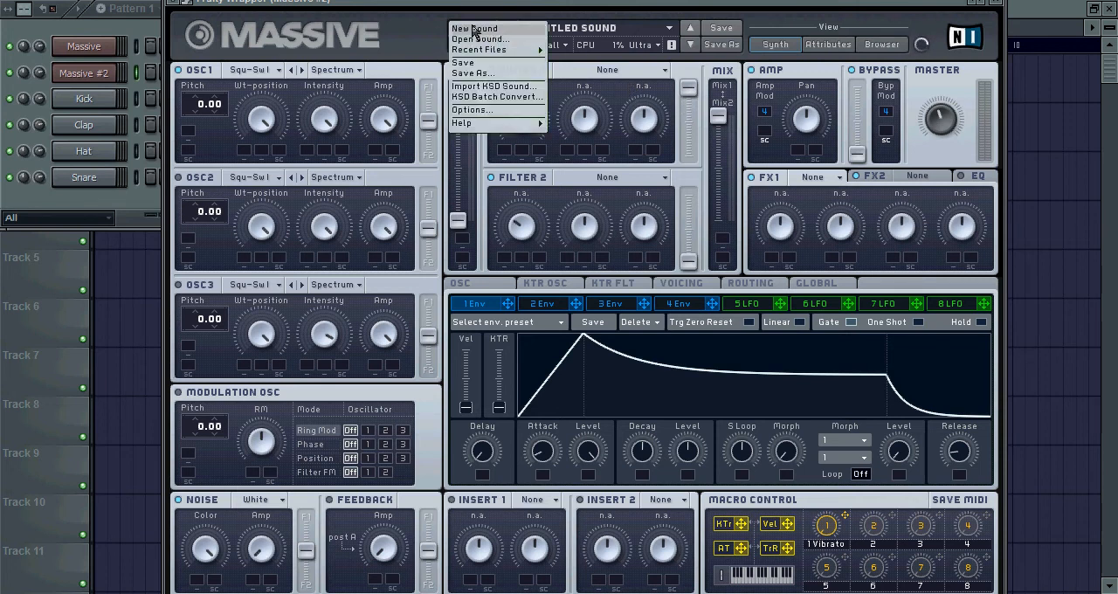
left_click(476, 33)
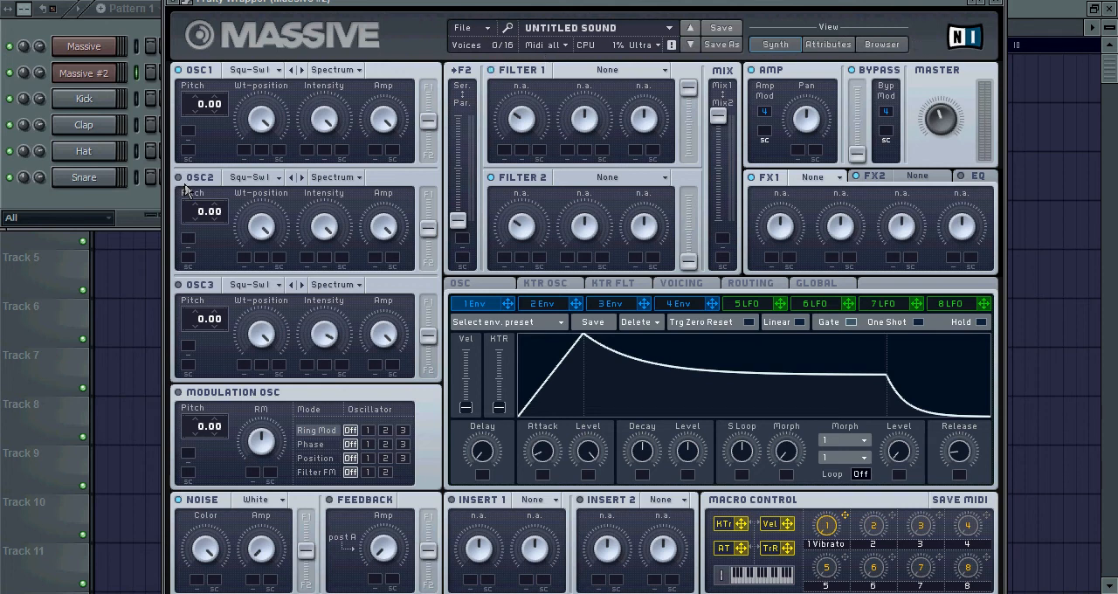
Set oscillator 1 to the Digigrain II wavetable in Bend -/+ mode with its pitch at -24.00, and play it
left_click(278, 71)
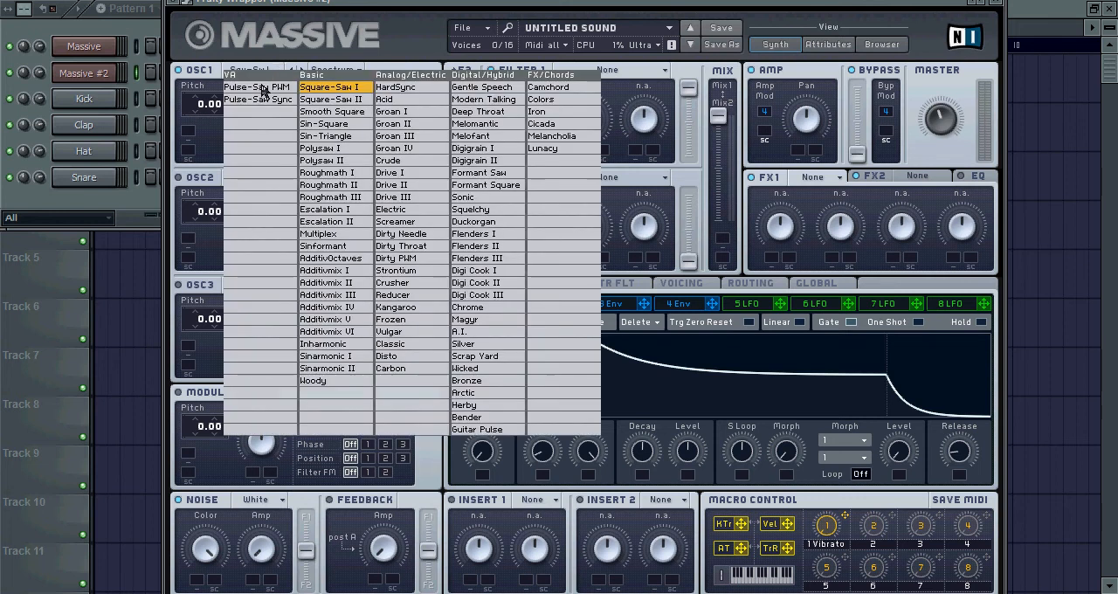
left_click(483, 161)
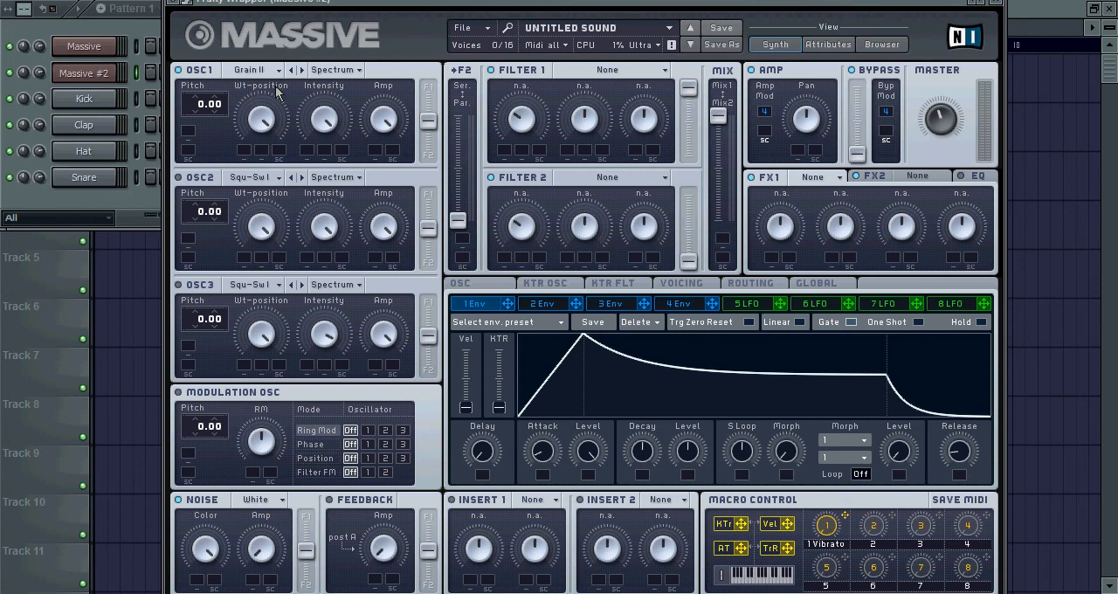
left_click(346, 71)
left_click(349, 90)
left_click_drag(203, 132, 207, 156)
left_click(133, 39)
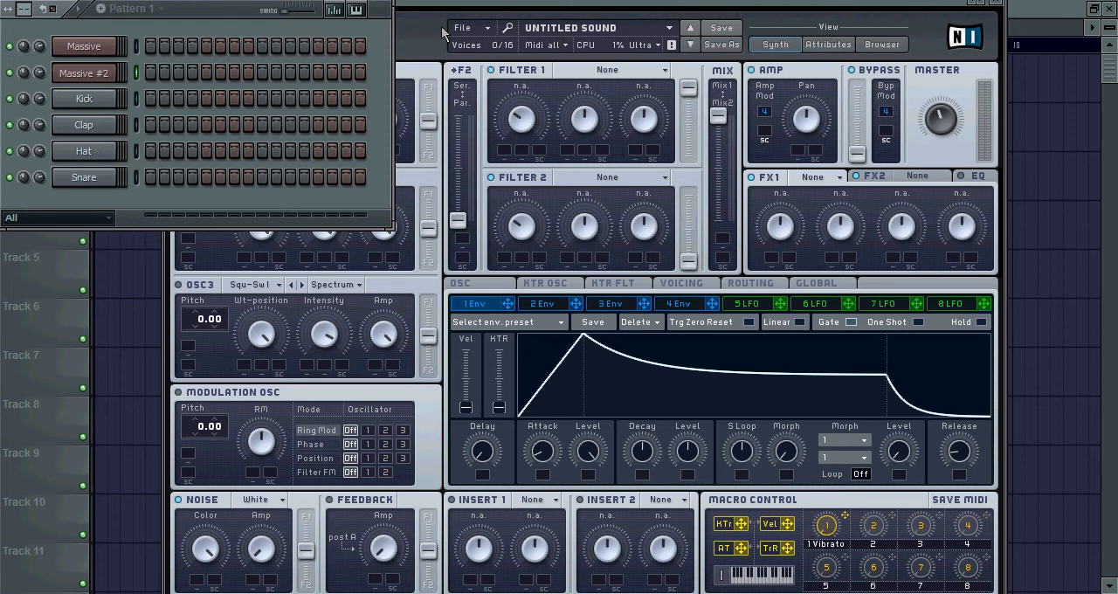
left_click(412, 33)
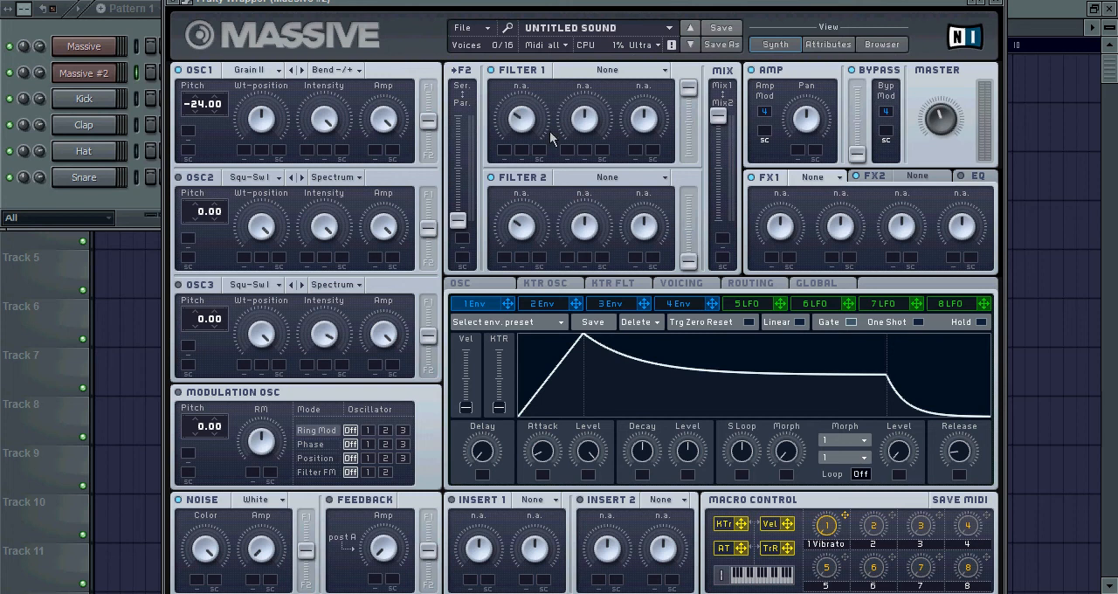
Route oscillator 1 entirely to Filter 1, set that filter to Scream, and play a test note
left_click_drag(427, 122, 427, 89)
left_click(665, 71)
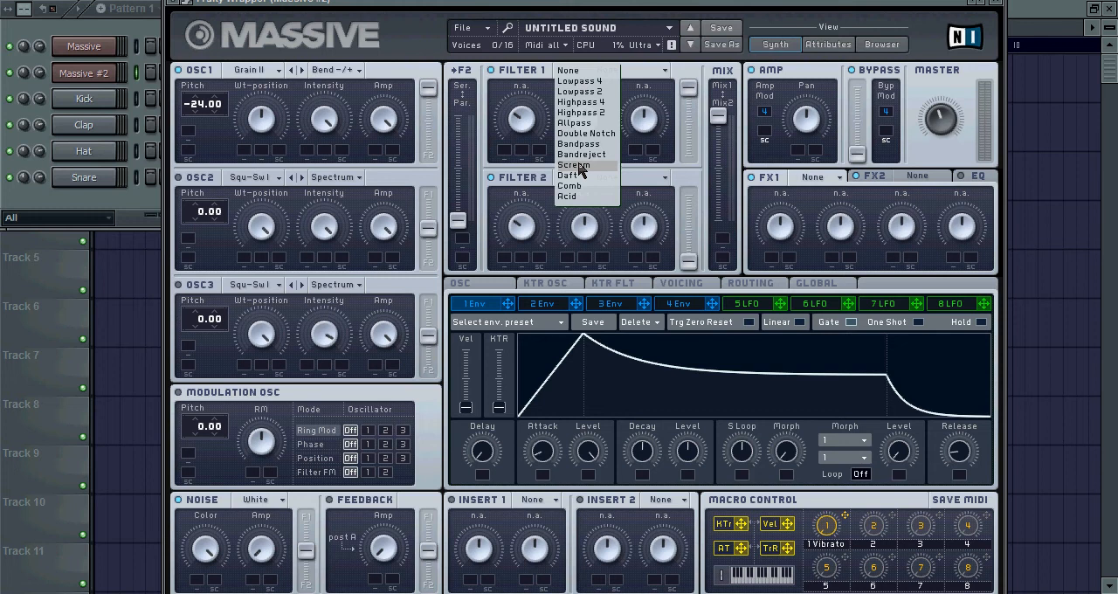
left_click(576, 166)
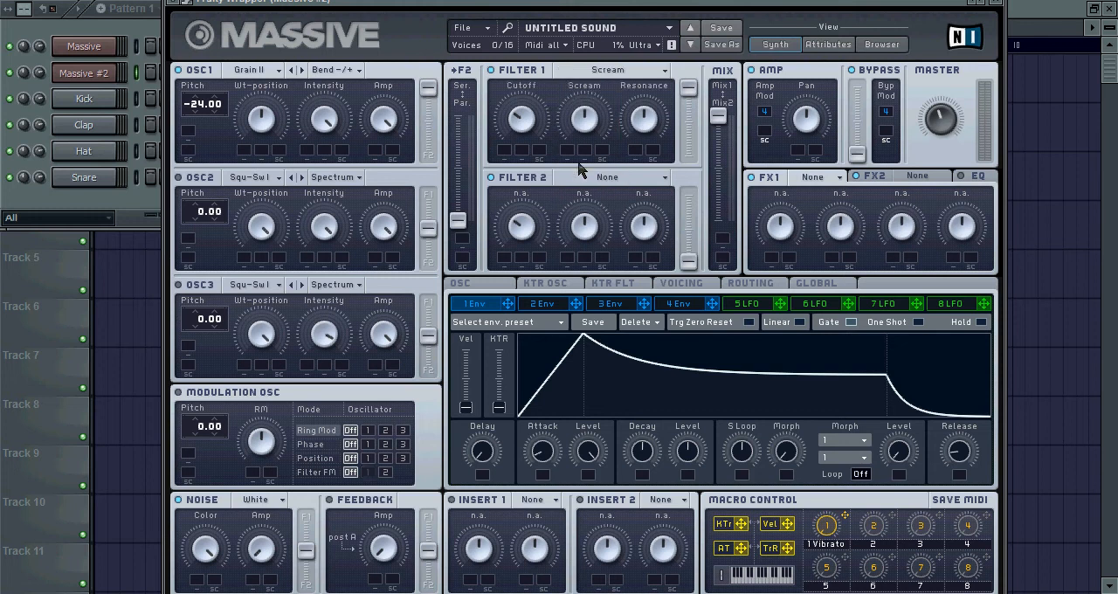
left_click(115, 35)
key("z")
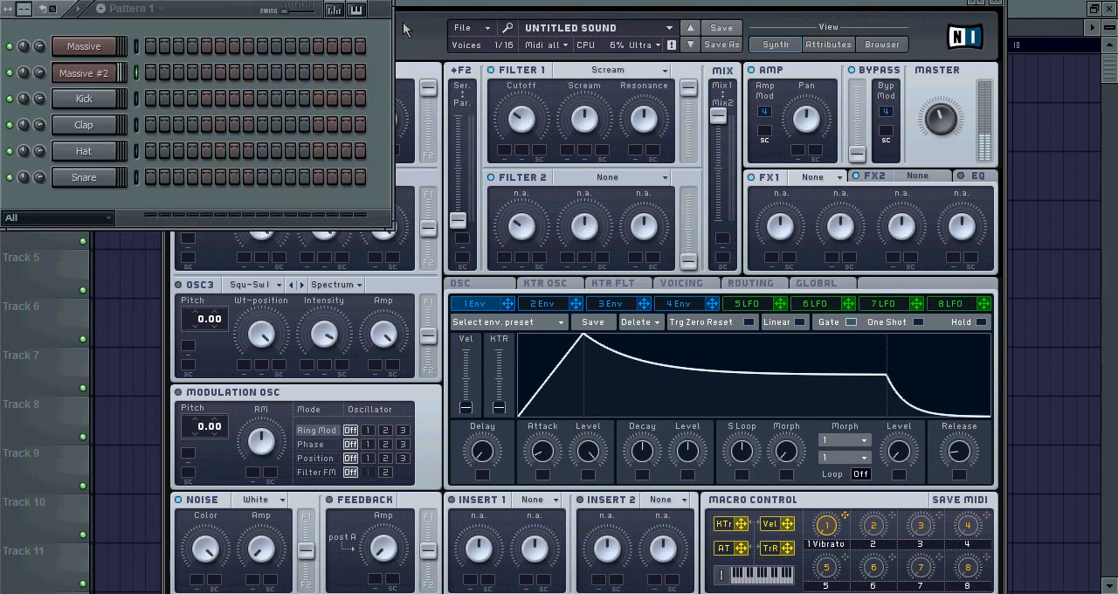
Open Filter 1's cutoff fully and lower its resonance slightly, playing the sound to check each change
left_click(410, 29)
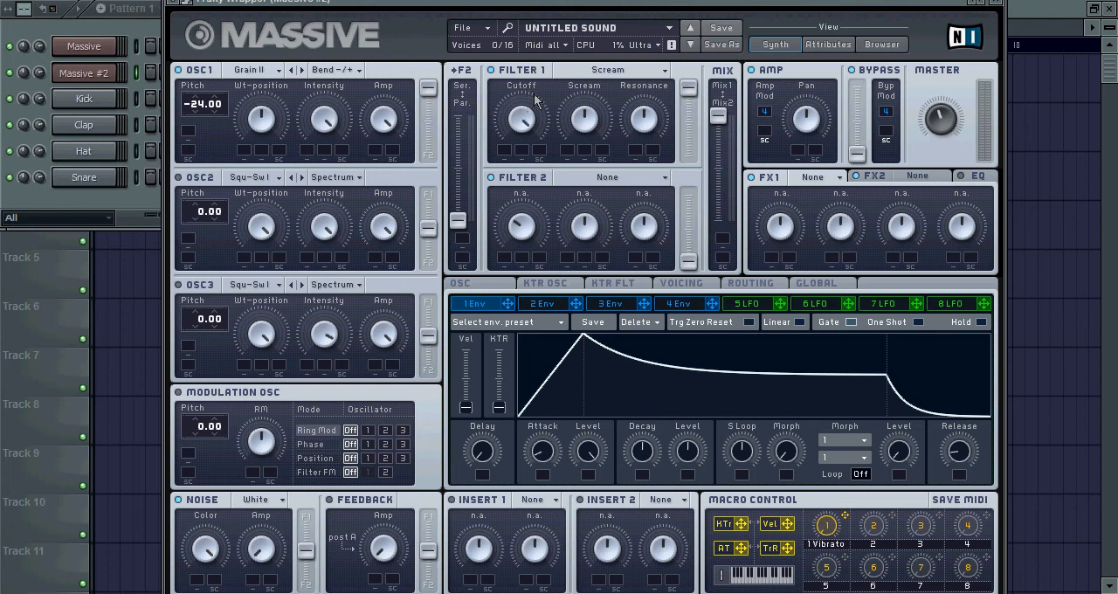
left_click(148, 28)
left_click(427, 43)
left_click(128, 29)
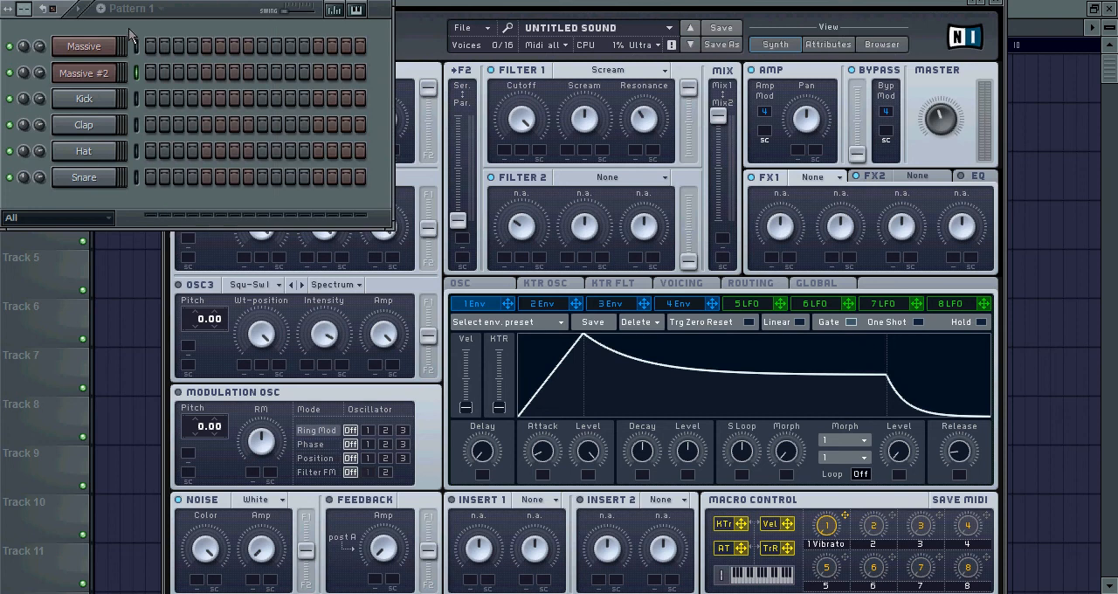
left_click(415, 32)
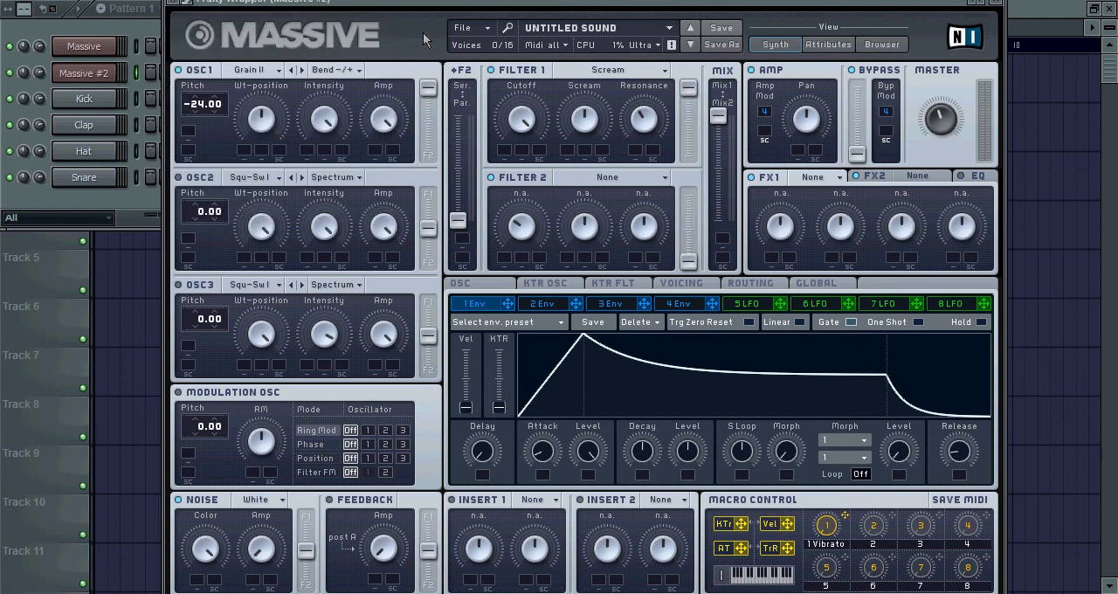
left_click(145, 35)
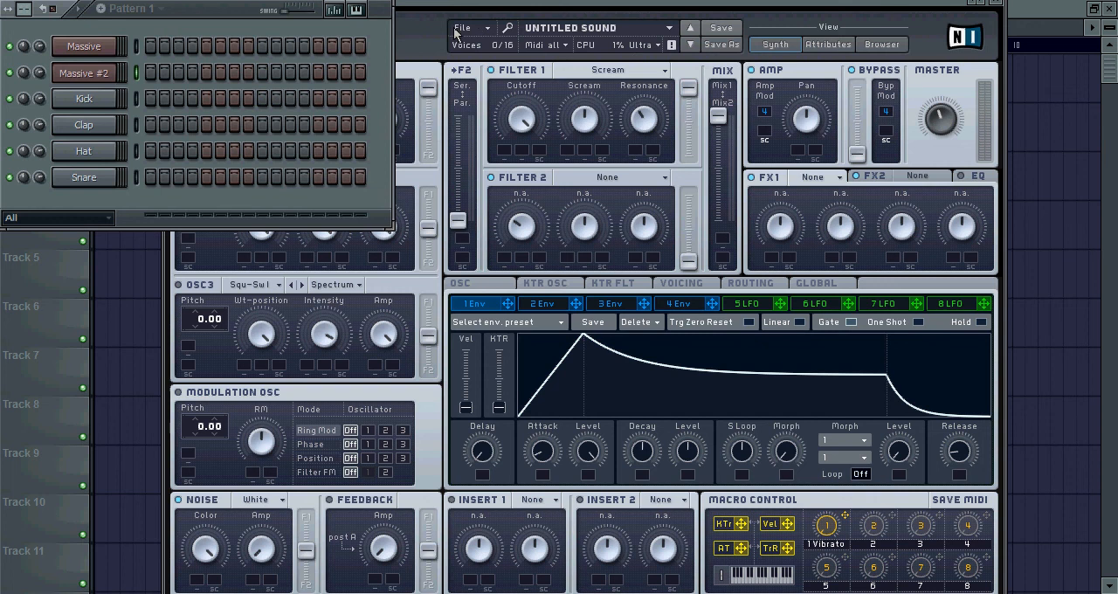
left_click(422, 33)
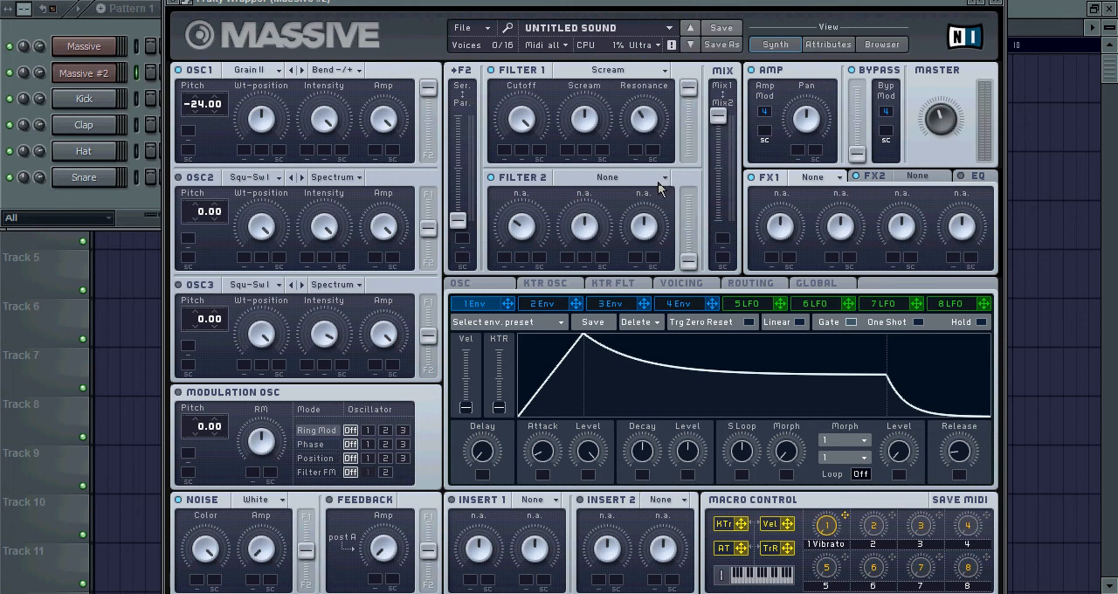
In envelope 1, lower the decay level to its minimum and shorten the attack
left_click(681, 306)
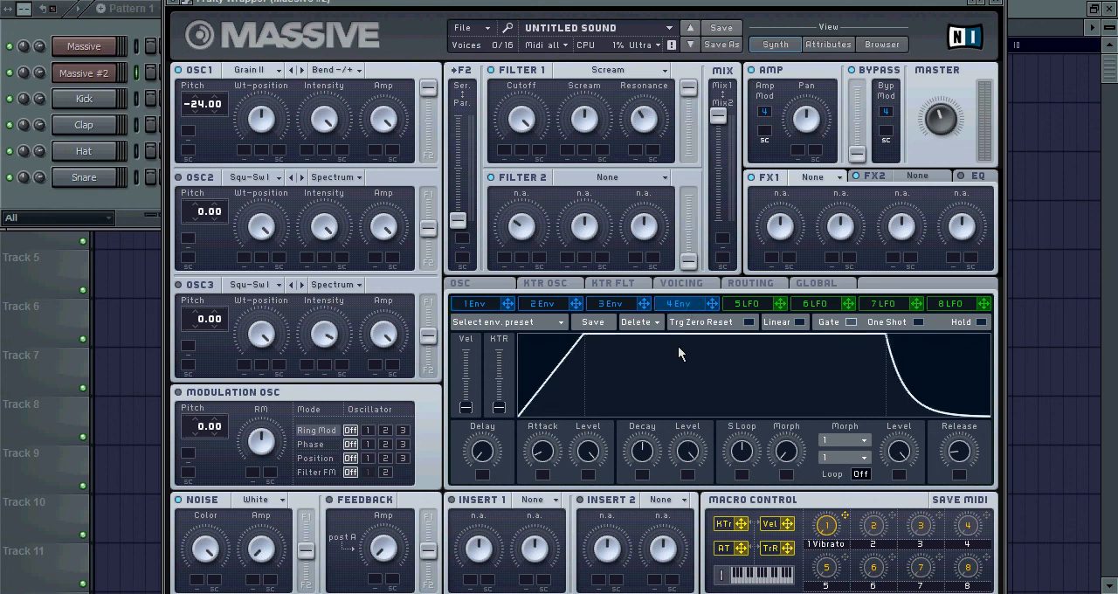
left_click_drag(690, 445, 660, 260)
left_click(478, 304)
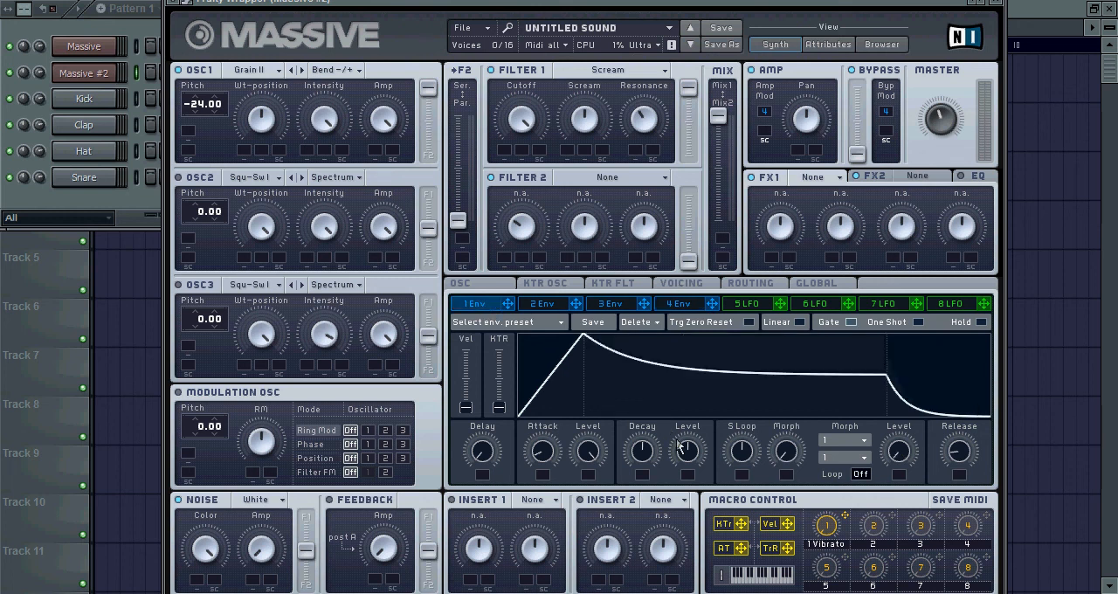
left_click_drag(685, 452, 665, 529)
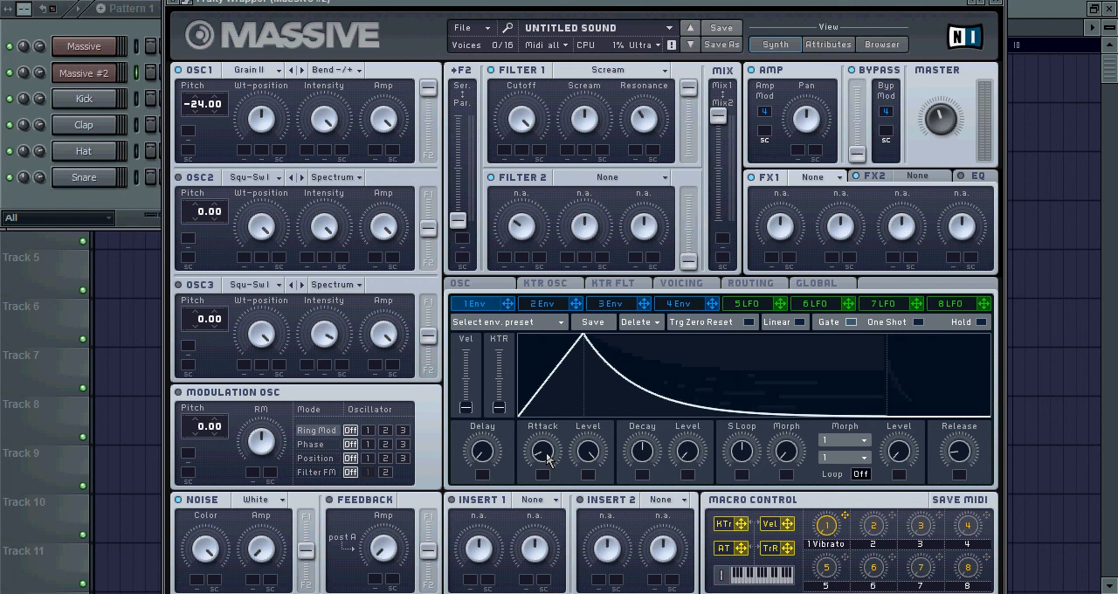
left_click_drag(555, 463, 540, 491)
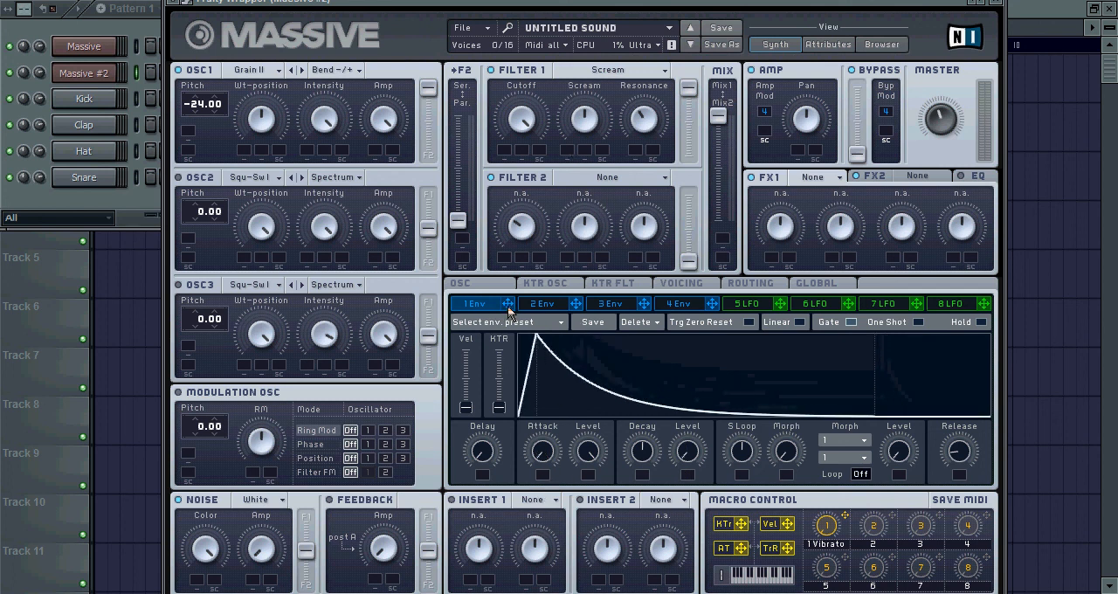
Assign envelope 1 and macro 2 to Filter 1's cutoff, set their modulation ranges, and play the sound
left_click_drag(509, 311, 512, 162)
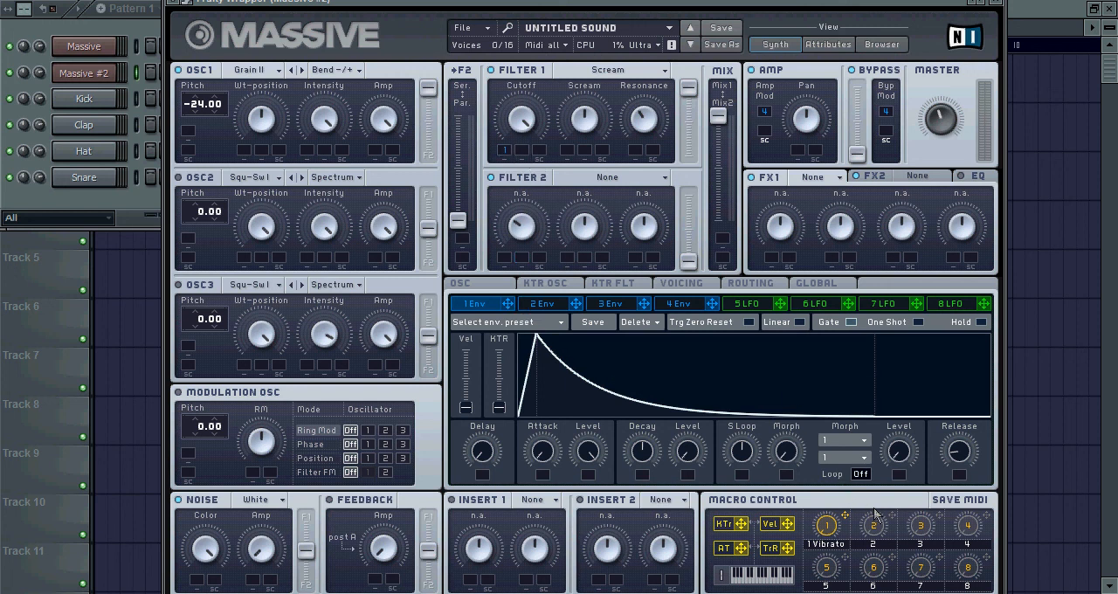
left_click_drag(622, 281, 520, 228)
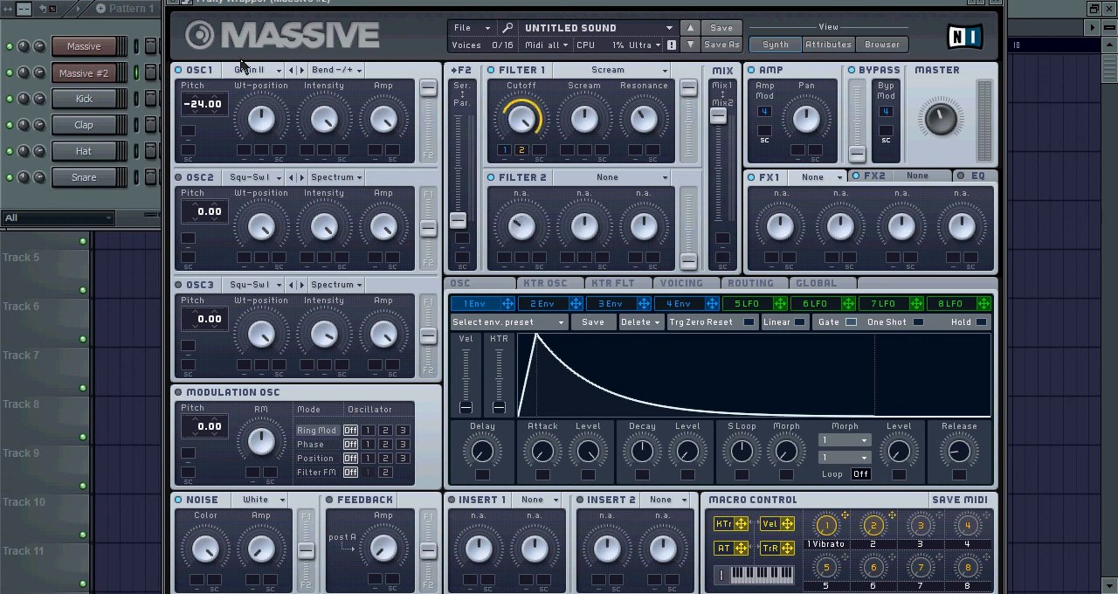
left_click(115, 22)
left_click(441, 45)
left_click(140, 40)
left_click(434, 32)
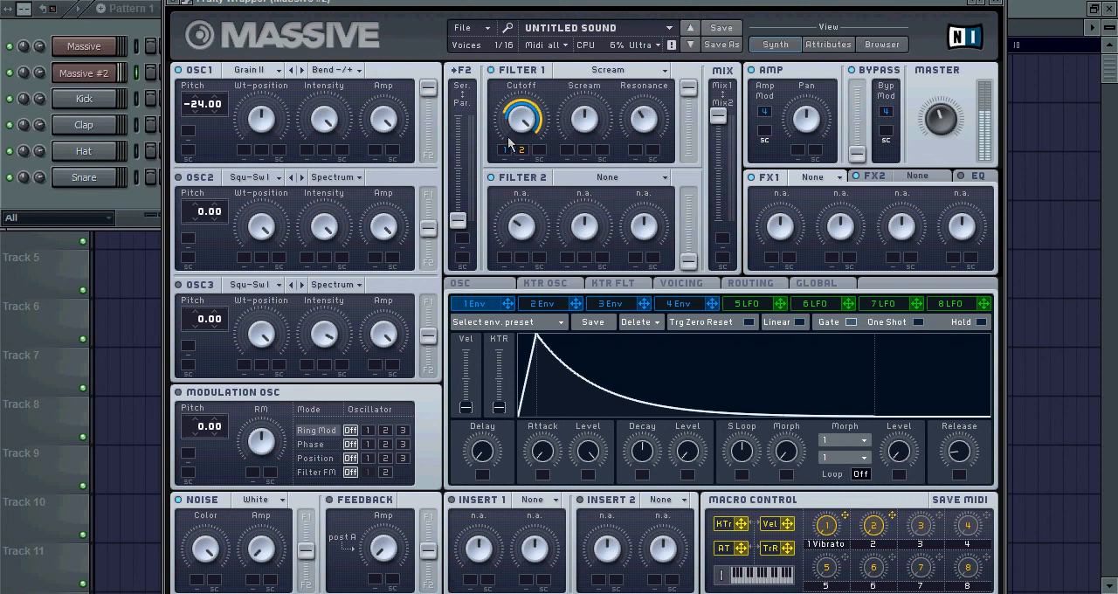
Try envelope 1's decay level at maximum, restore it, and compare the shape with envelope 4
left_click_drag(683, 449, 669, 279)
left_click(125, 42)
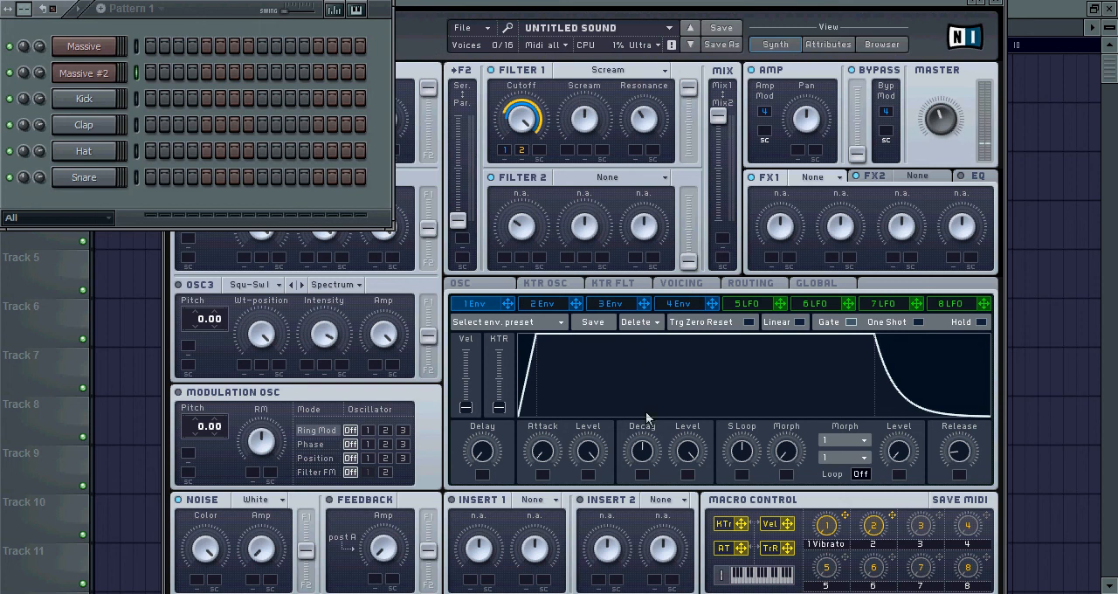
left_click(695, 456)
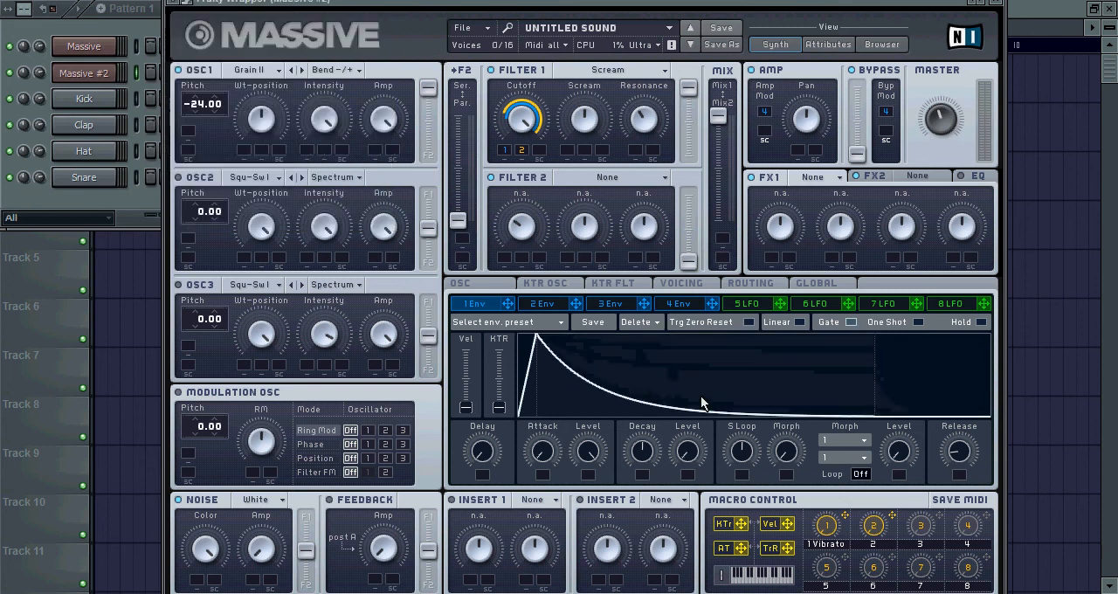
left_click(674, 304)
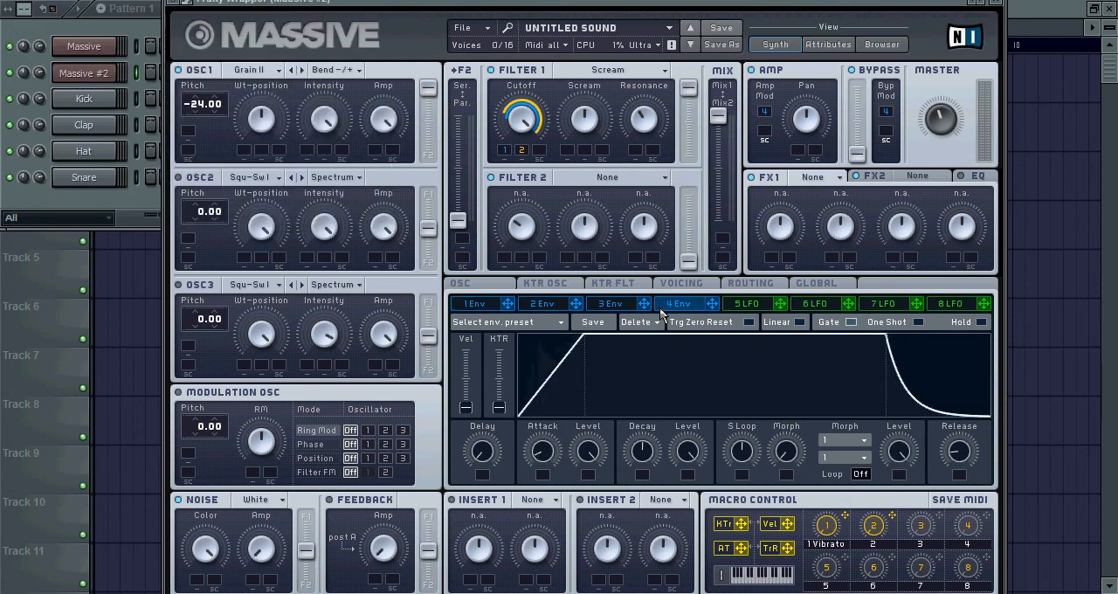
left_click(489, 306)
Reduce envelope 1's modulation range on Filter 1's cutoff, playing the sound between adjustments
left_click(151, 29)
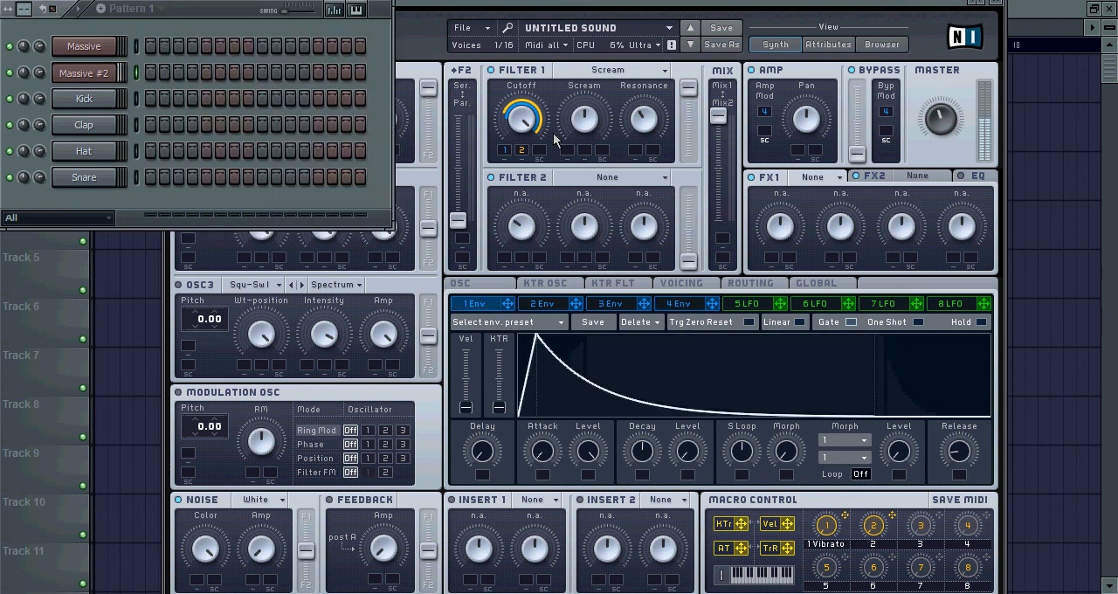
left_click(516, 128)
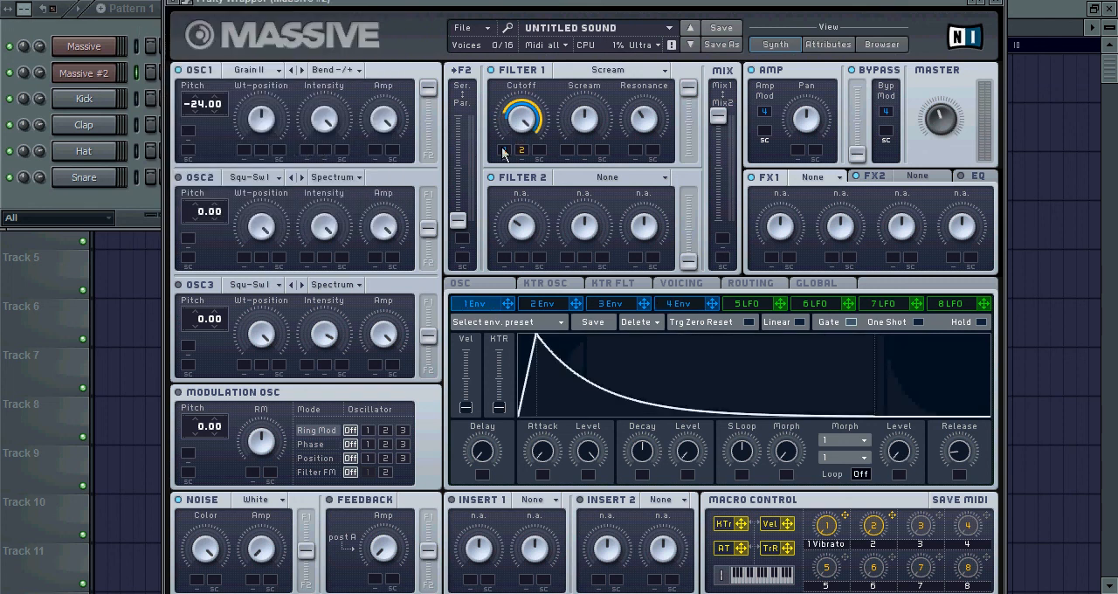
left_click(142, 35)
key("z")
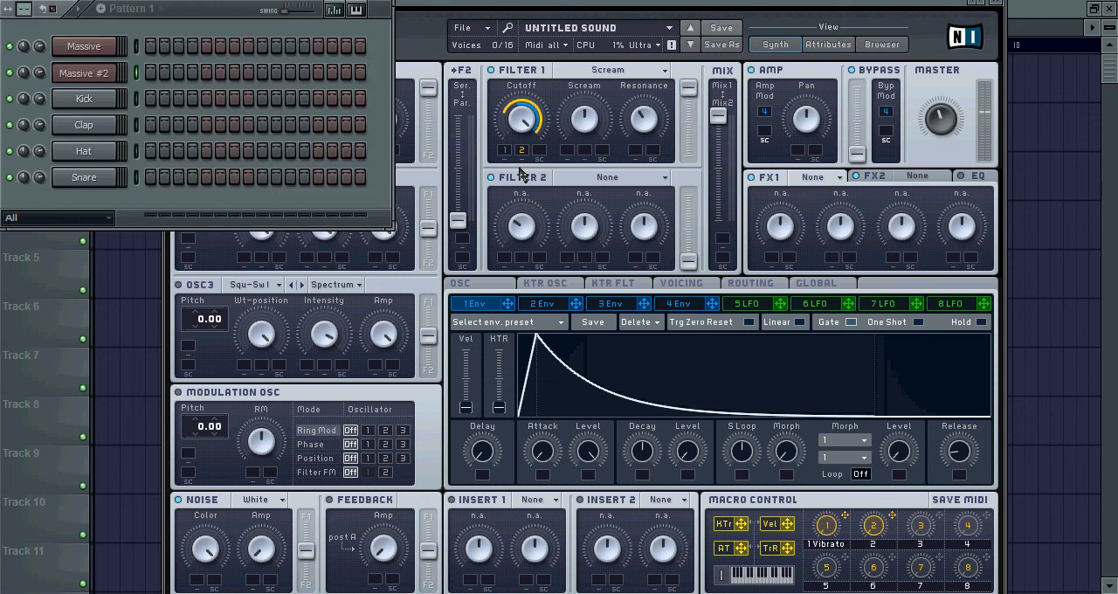
left_click_drag(392, 48, 161, 28)
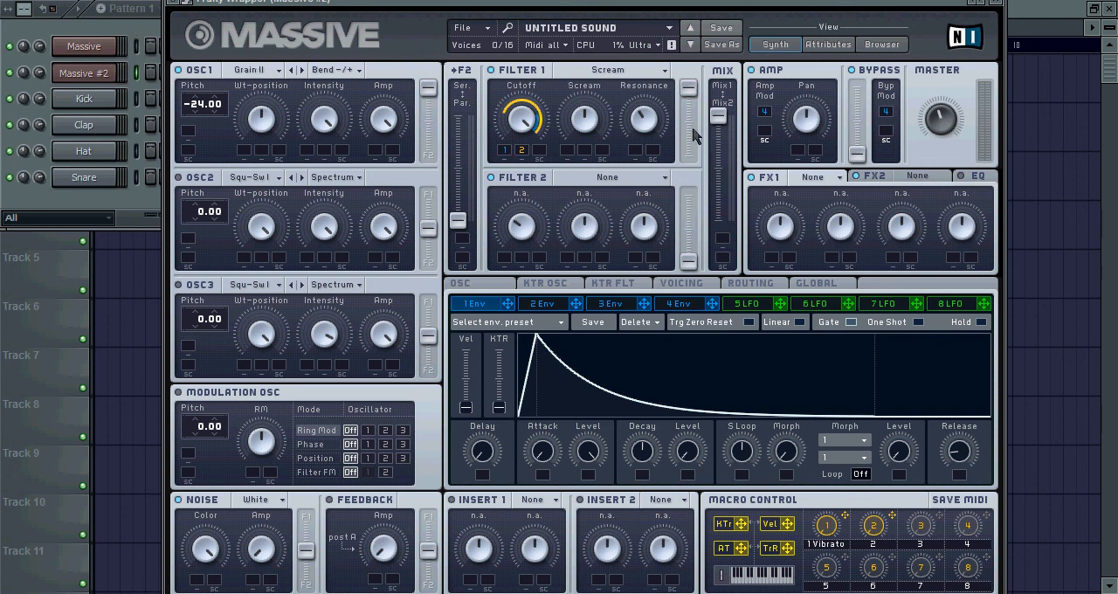
Load the Classic Tube effect in FX1 and play the sound through it
left_click(836, 178)
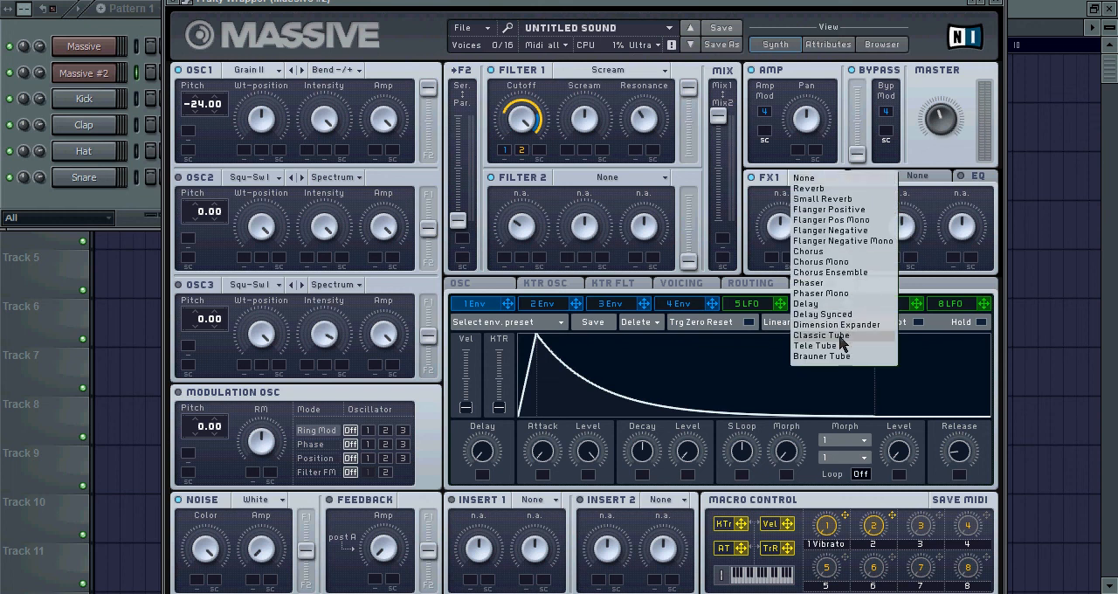
left_click(837, 336)
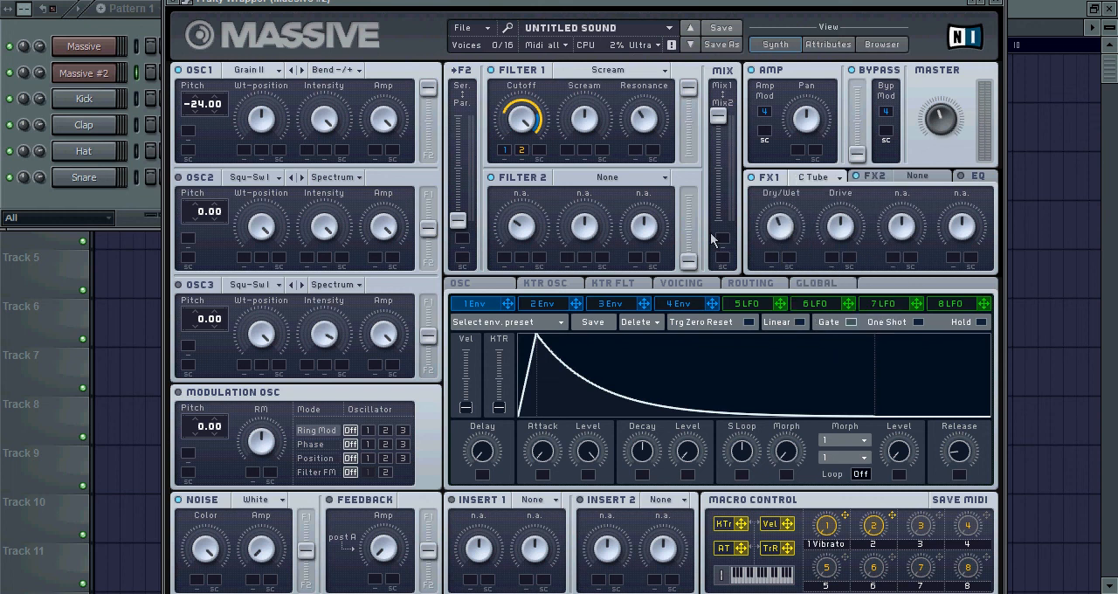
left_click(111, 32)
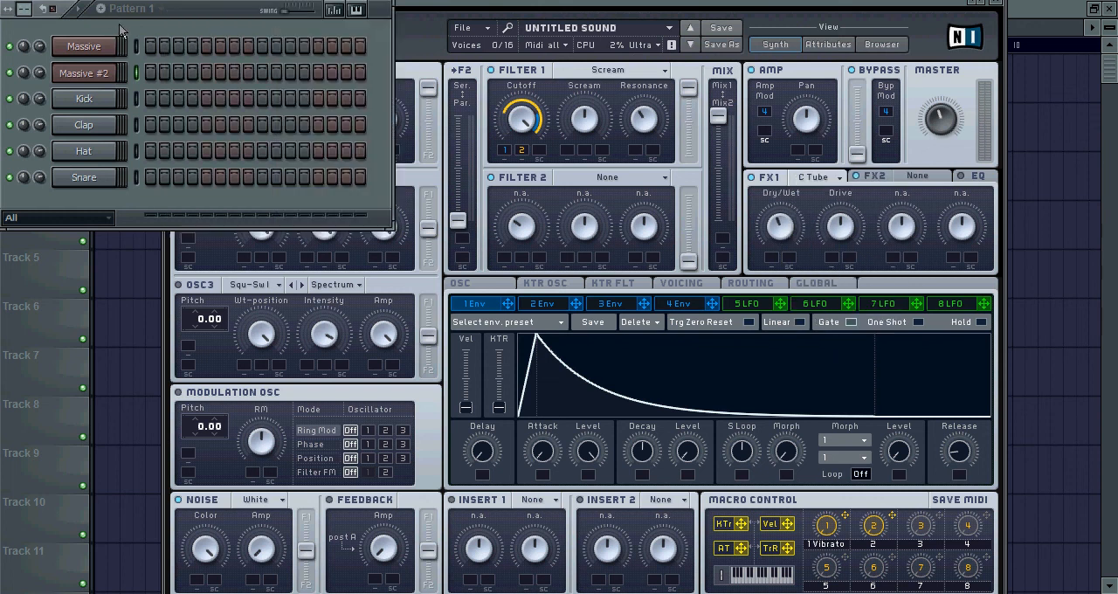
left_click(416, 40)
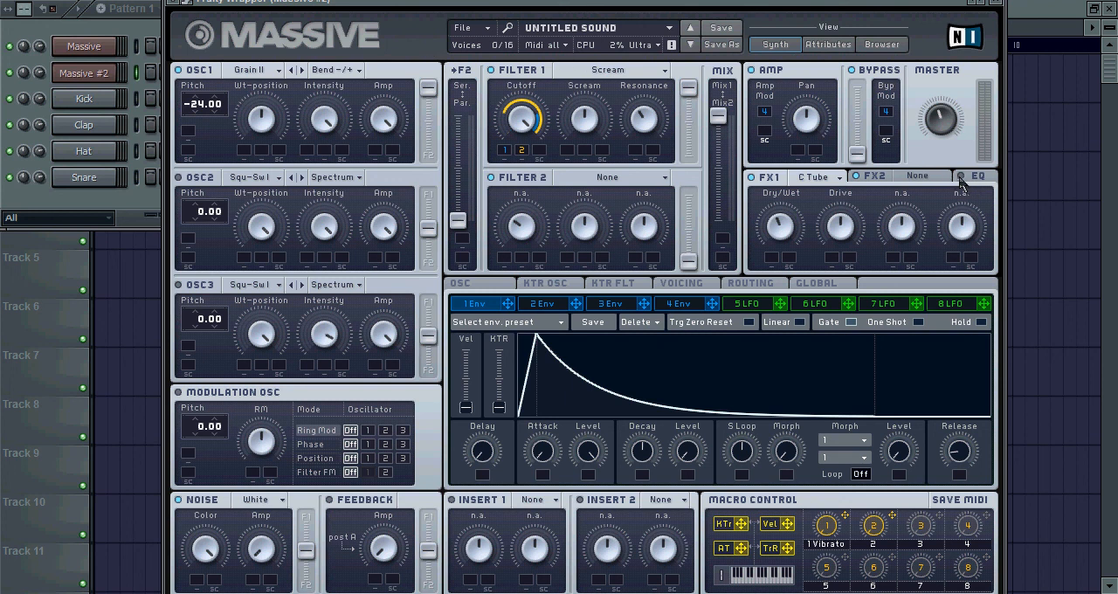
Enable the synth's EQ and play the sound from the Massive #2 channel
left_click(962, 177)
left_click(123, 72)
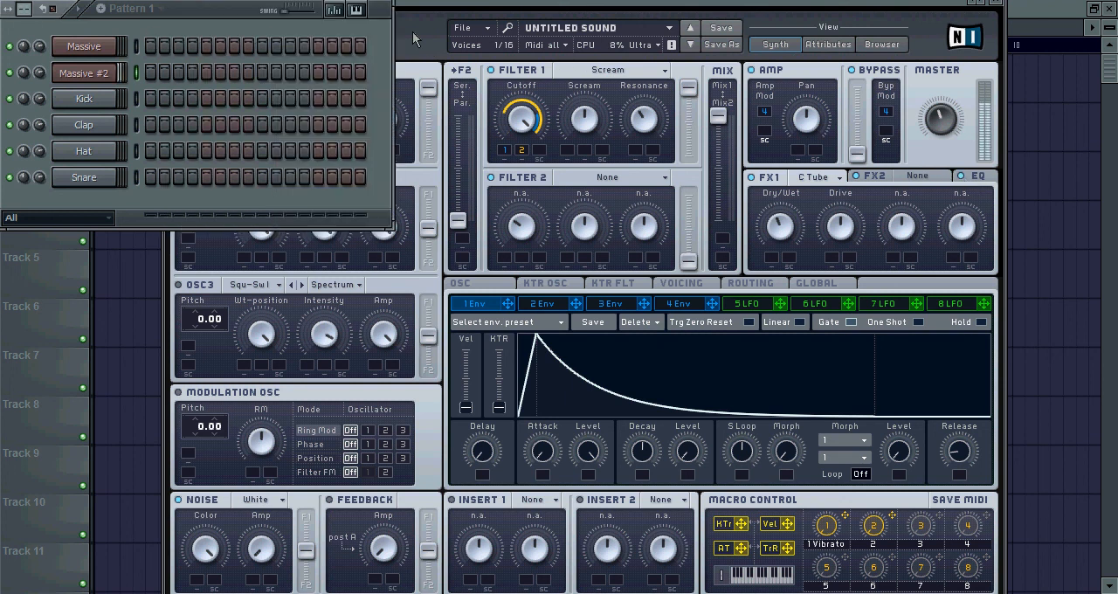
left_click(137, 74)
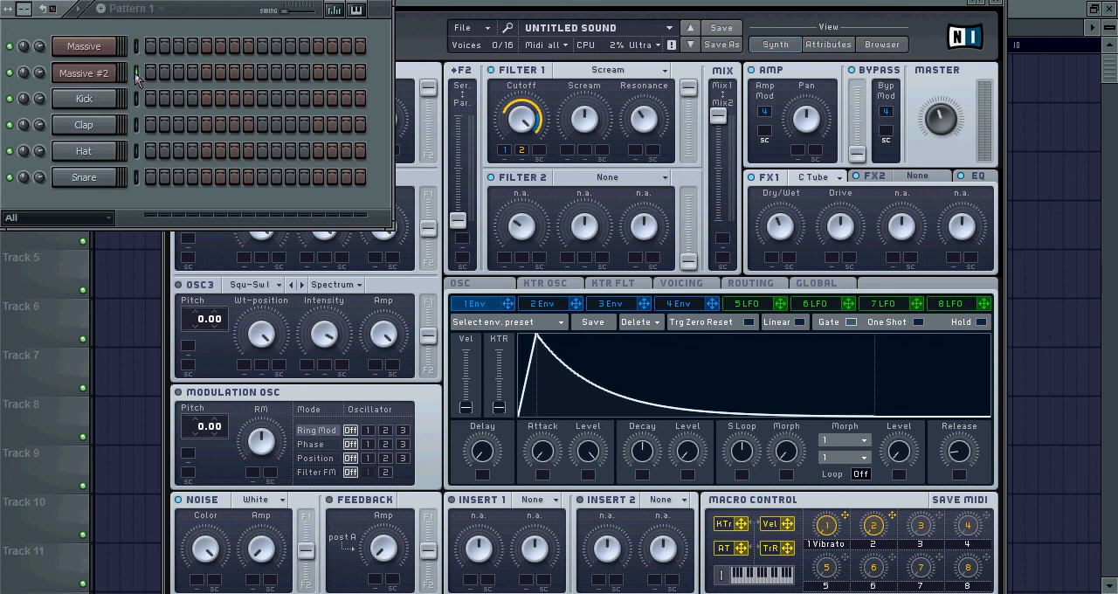
left_click(418, 44)
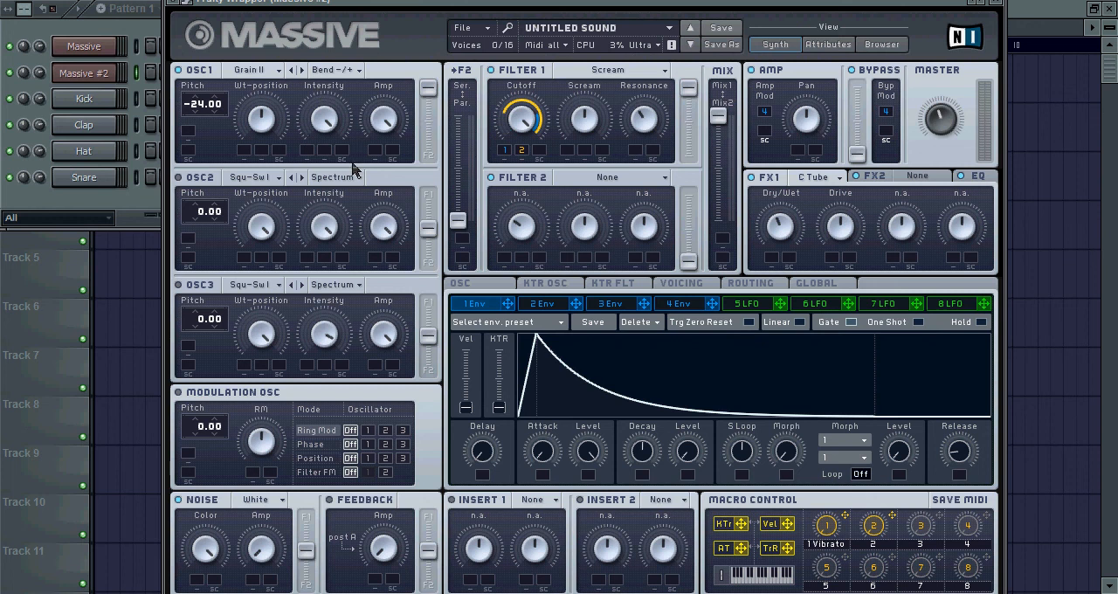
Compare the first Massive channel's sound with Massive #2, ending with the Massive #2 synth in front
left_click(135, 48)
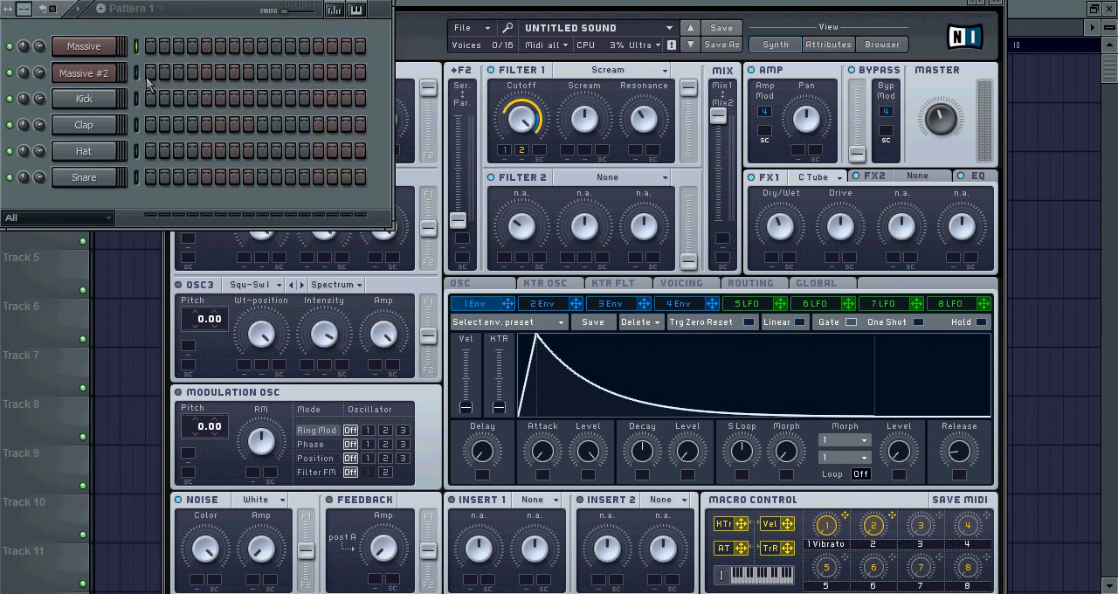
left_click(137, 75)
left_click(427, 40)
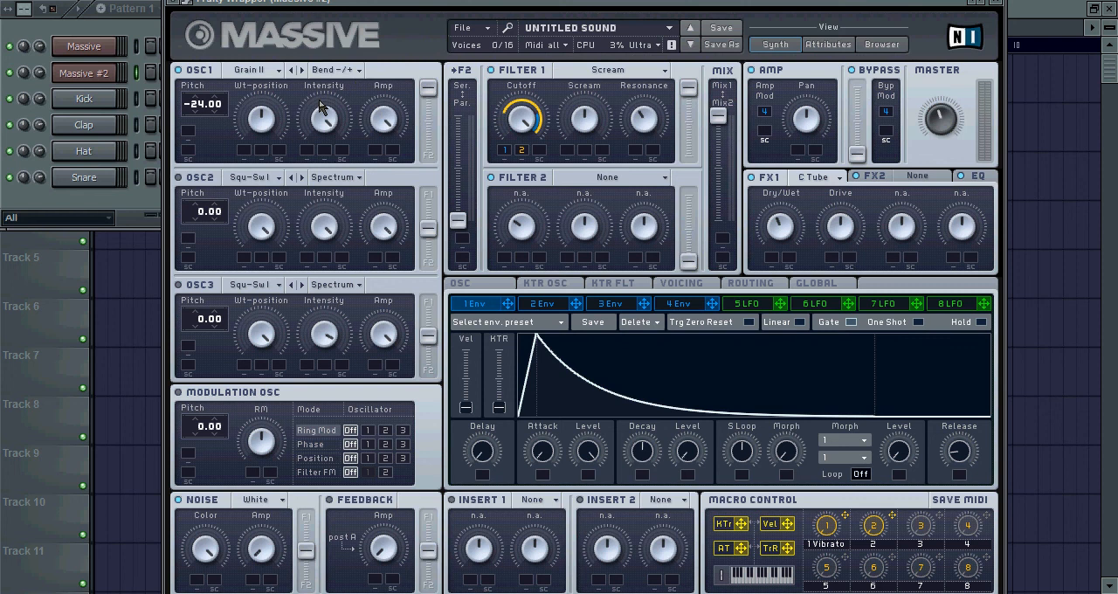